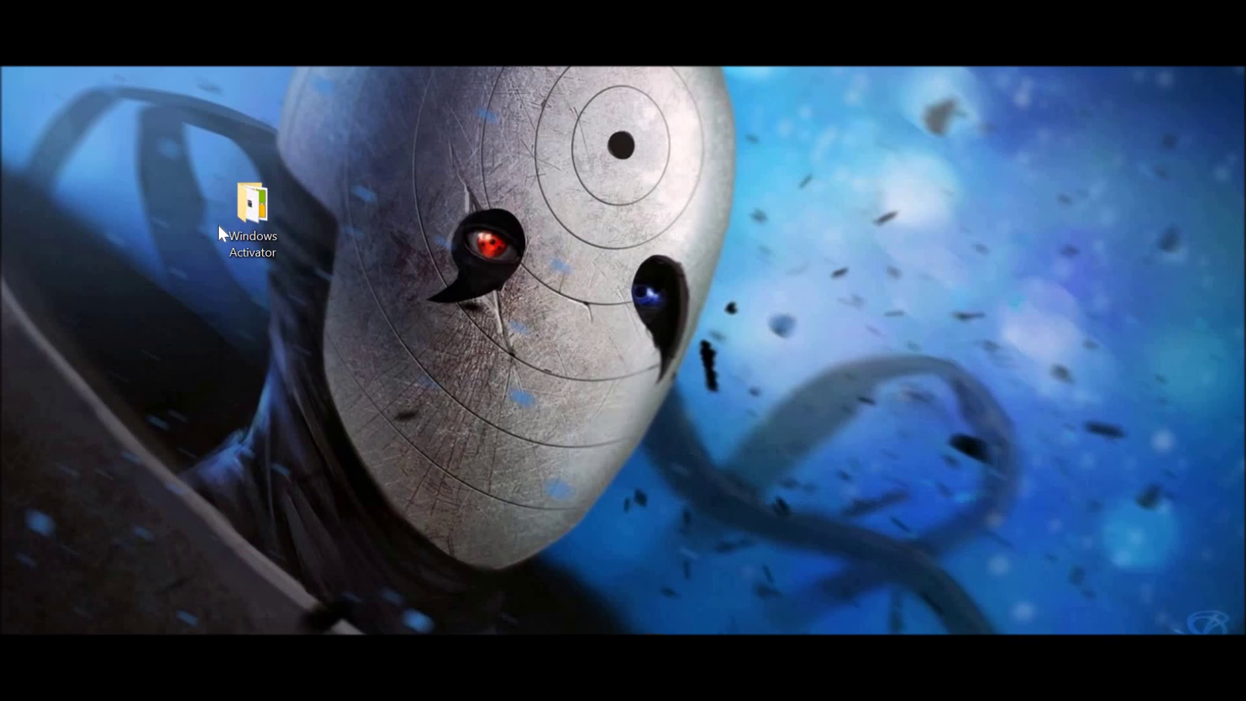
double_click(232, 239)
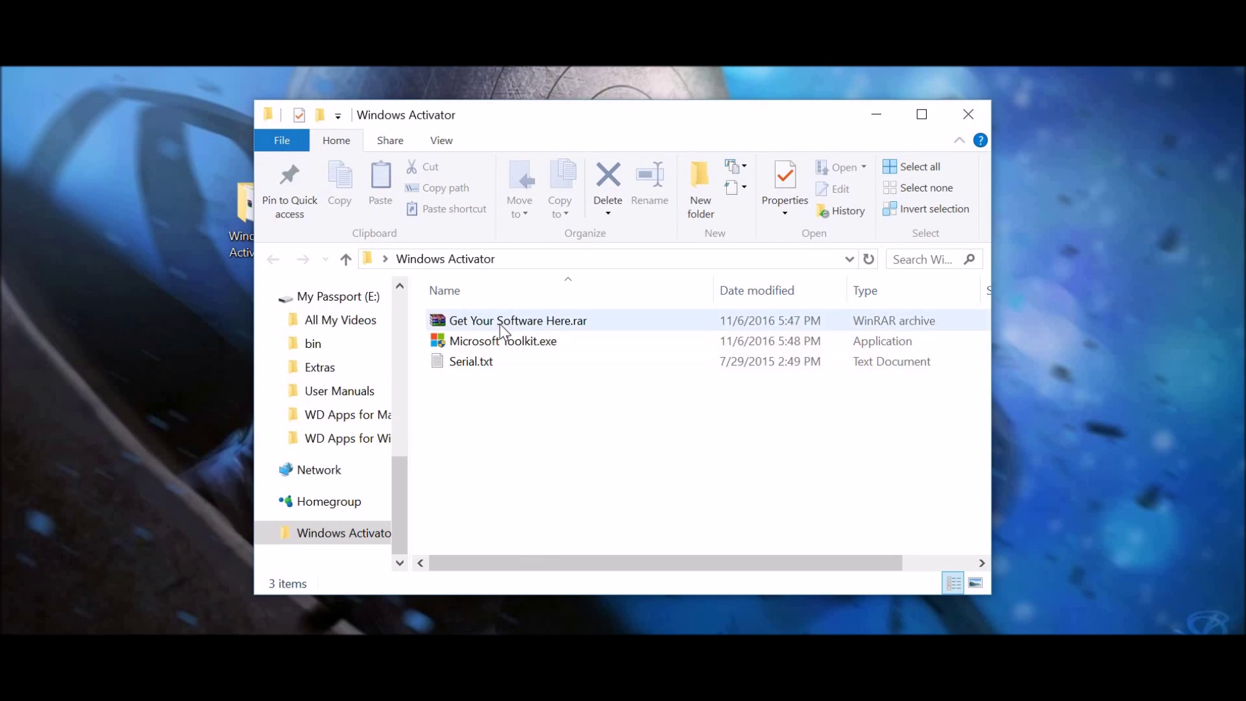
click(528, 324)
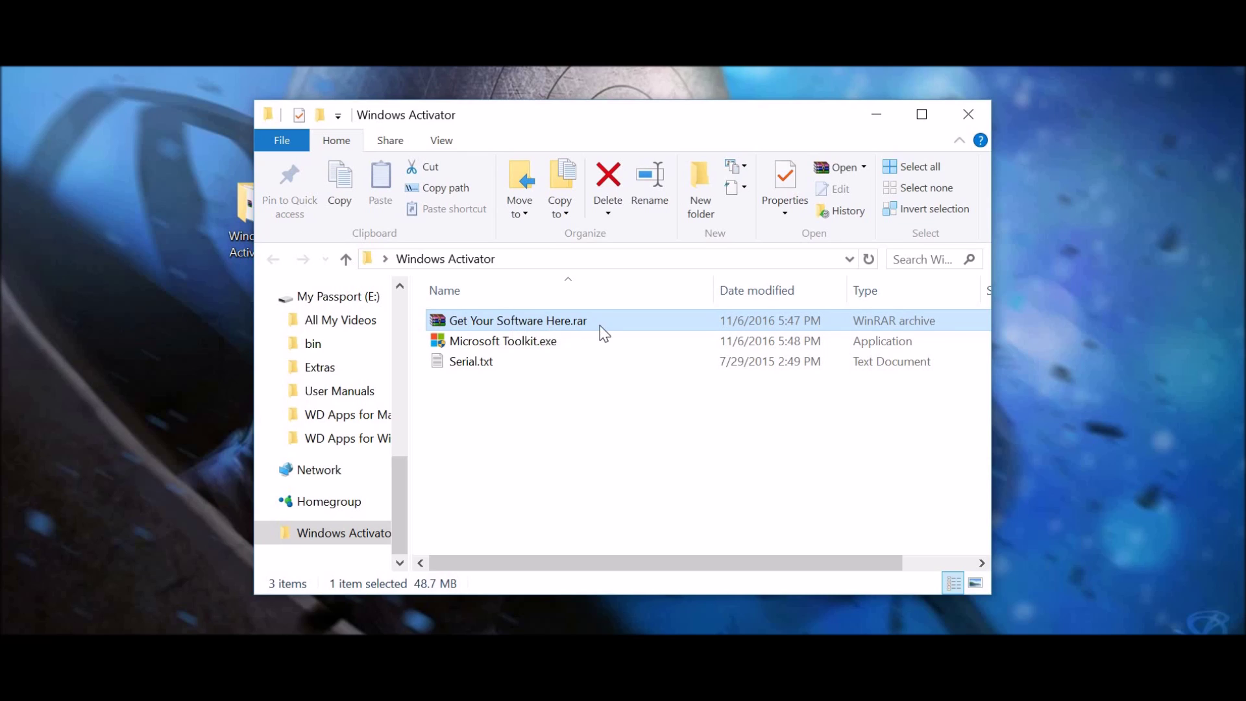
click(591, 466)
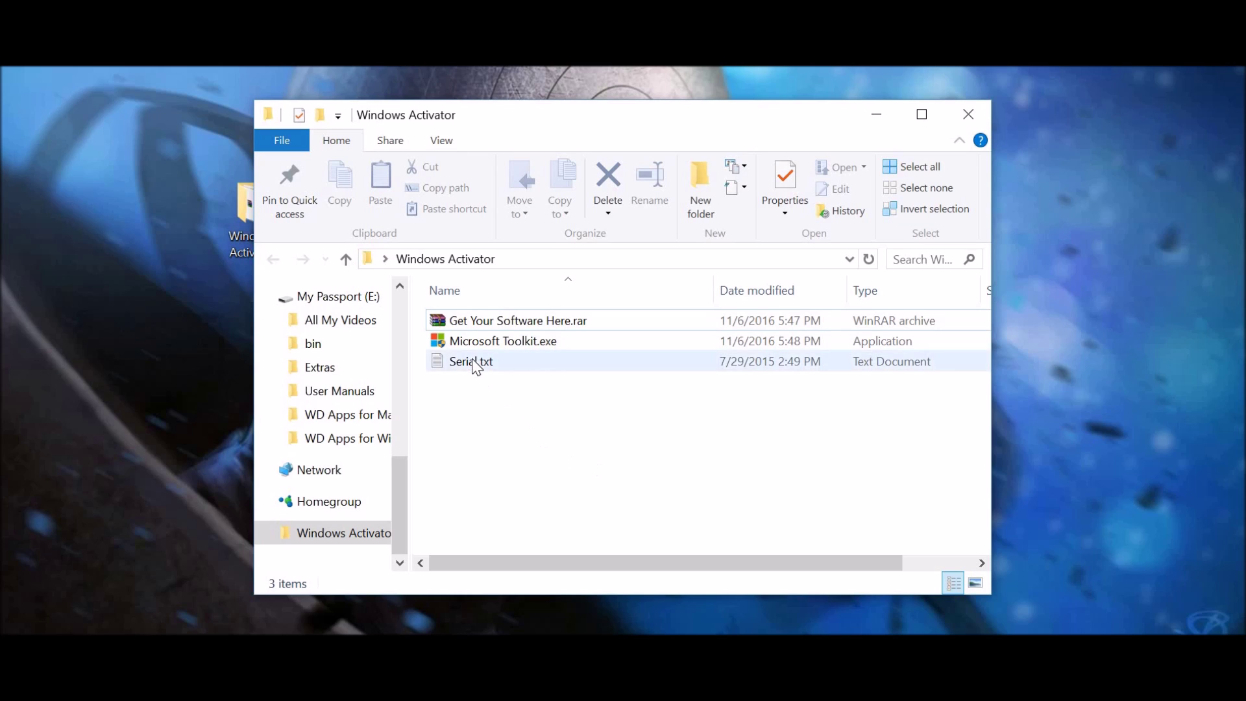
click(480, 340)
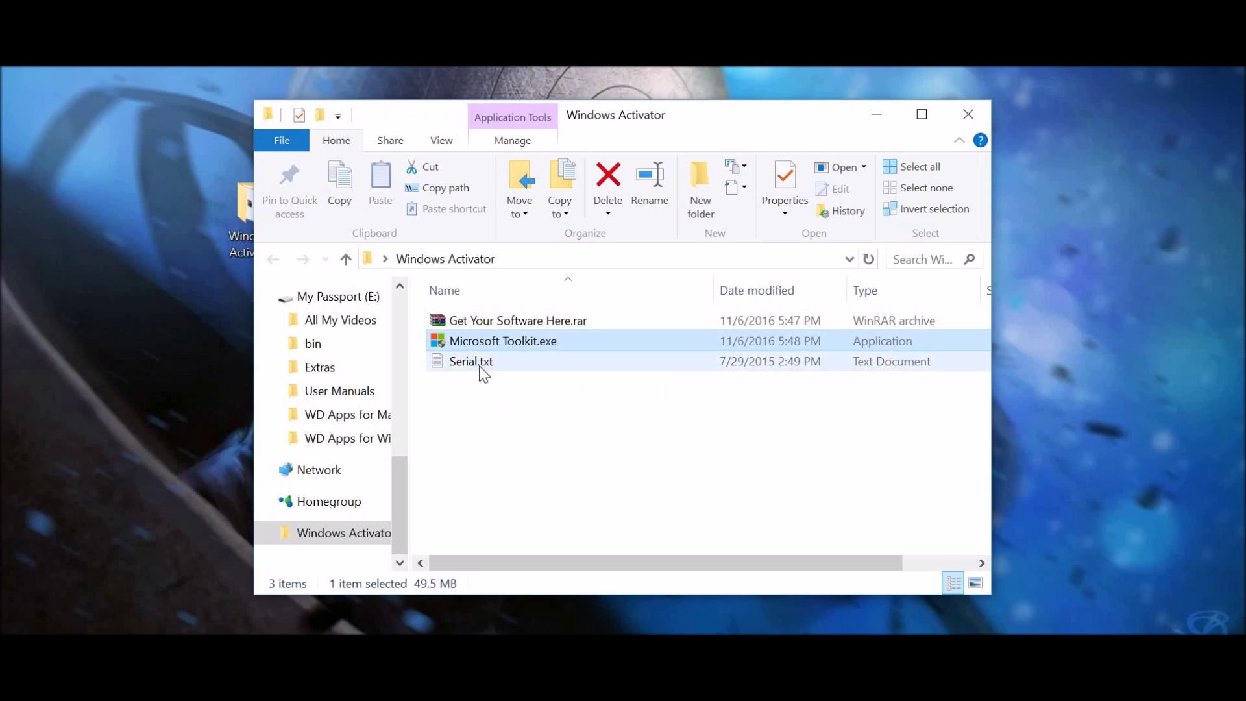
click(479, 362)
Open Serial.txt to view the product keys, then close it again.
double_click(477, 361)
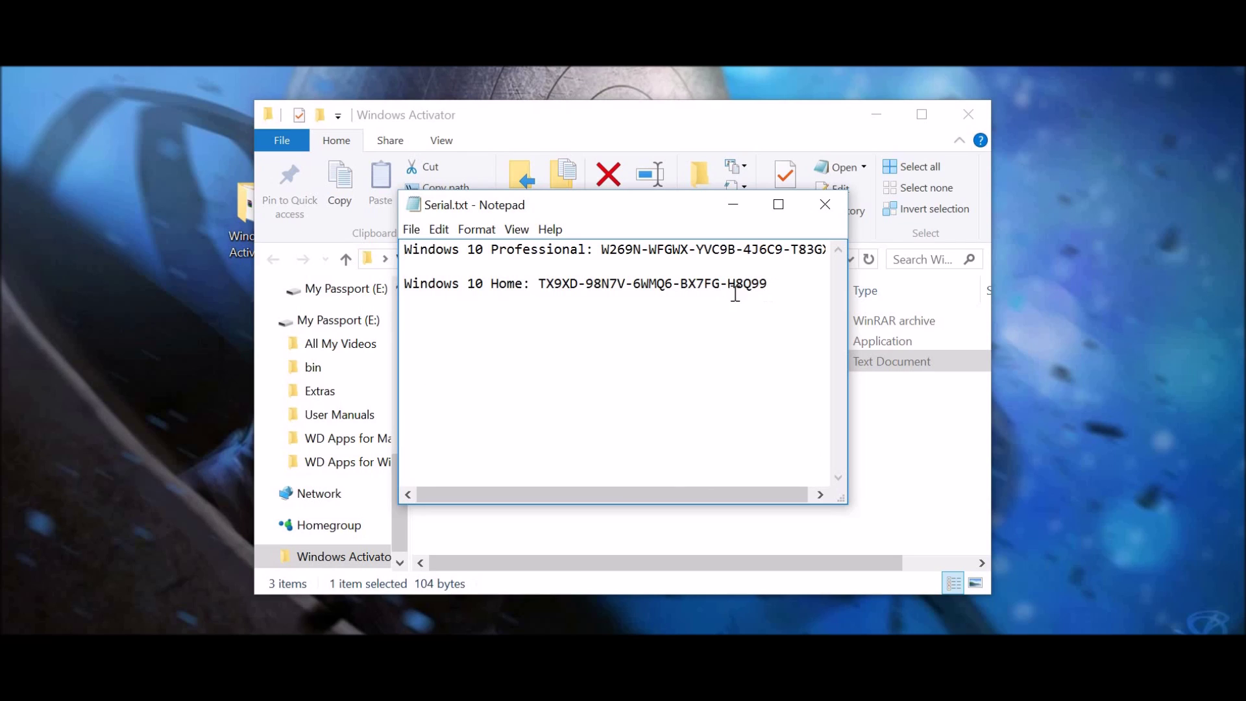
click(825, 205)
click(668, 424)
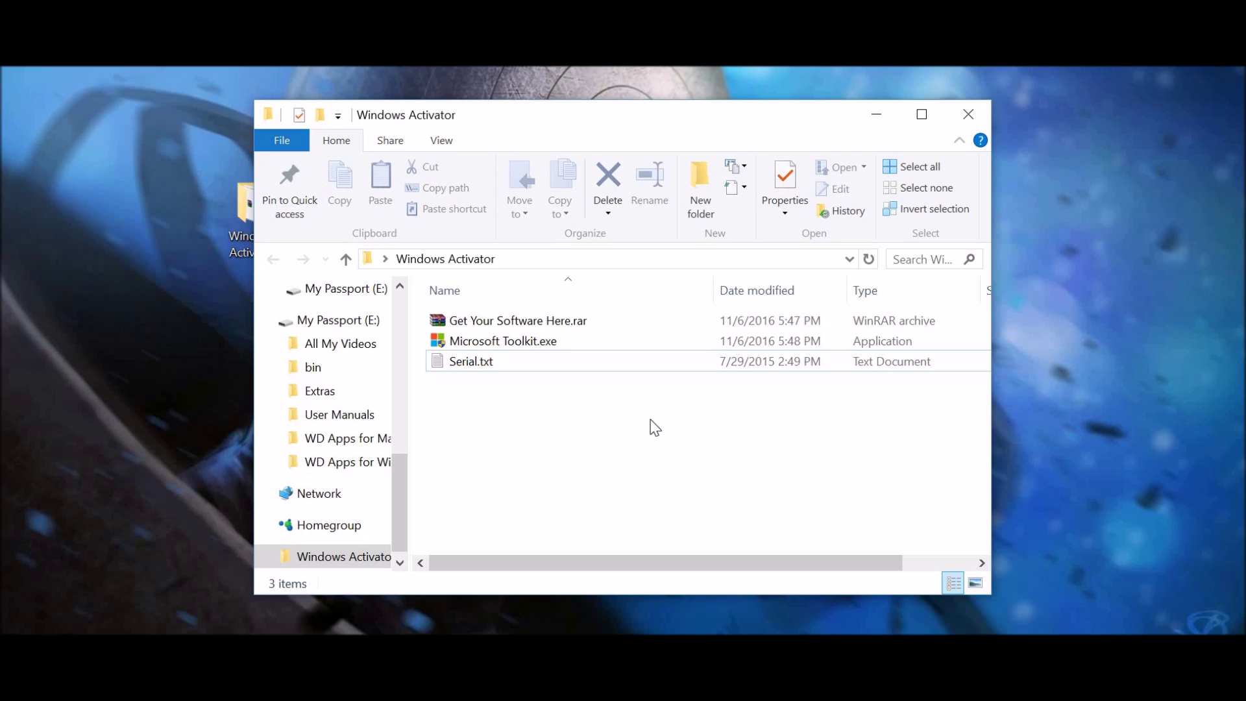
Copy the Windows 10 Home product key from Serial.txt, then launch Microsoft Toolkit.exe.
double_click(478, 365)
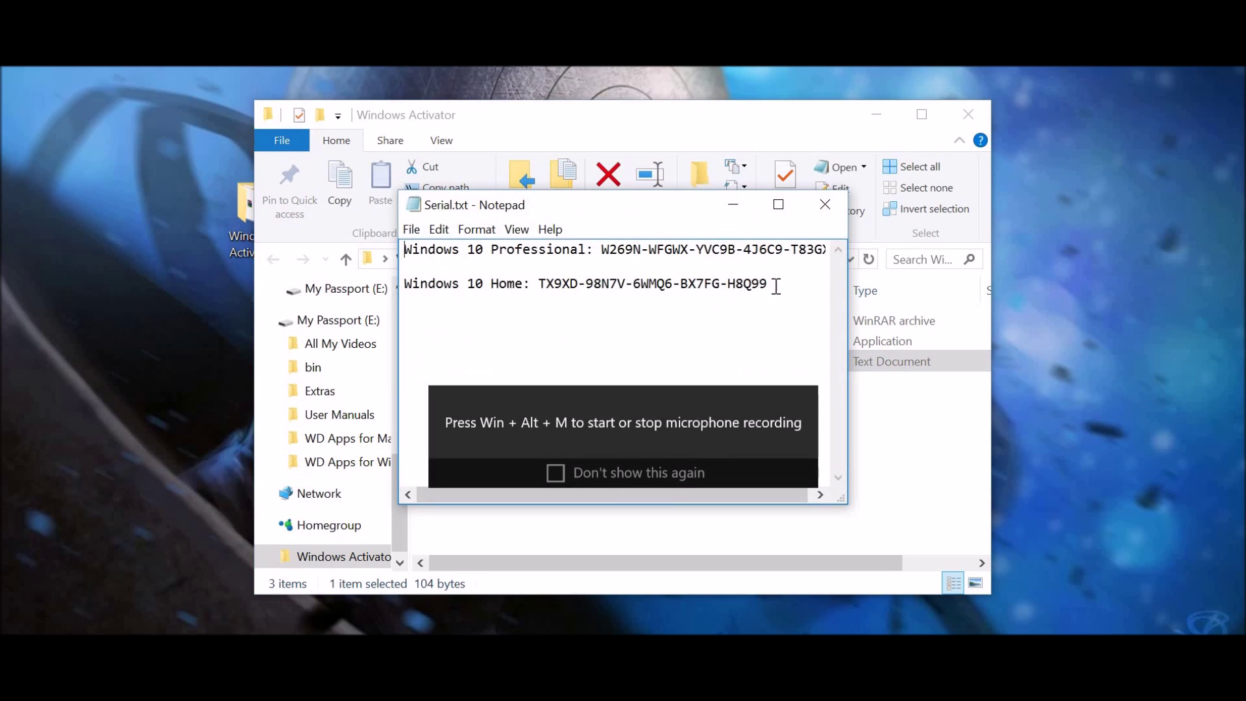
drag(783, 286, 539, 292)
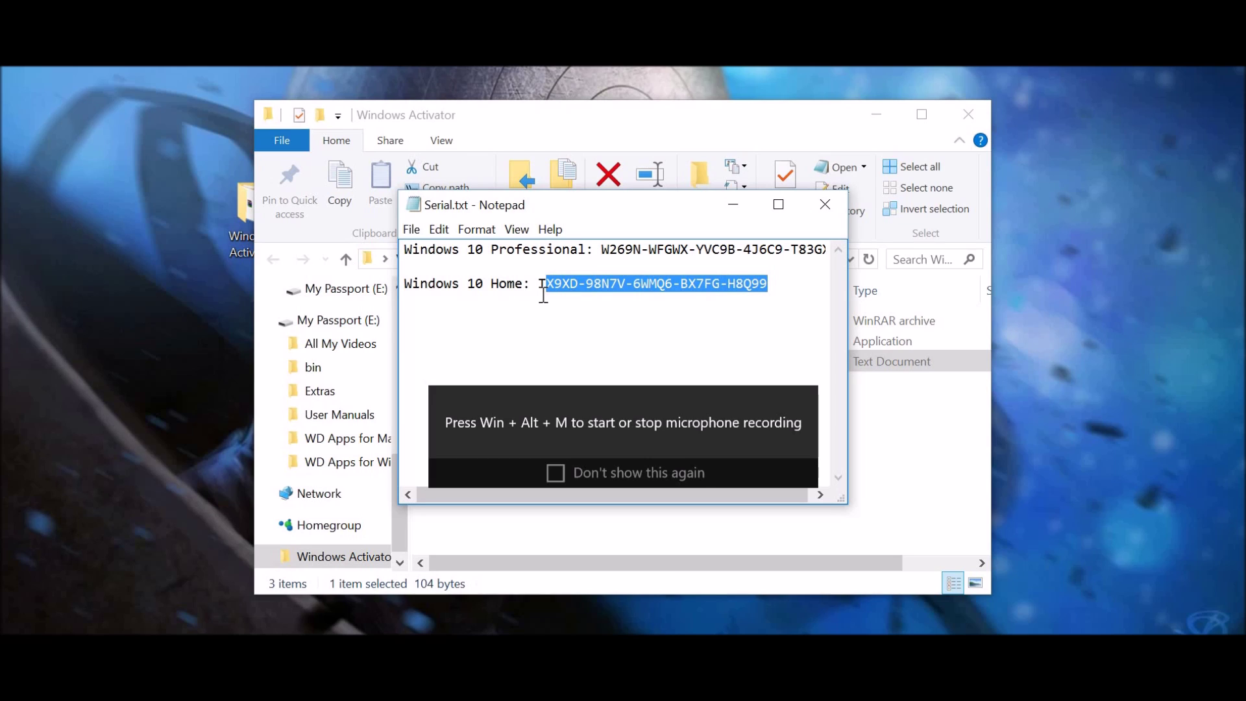
right_click(585, 277)
click(627, 332)
click(586, 283)
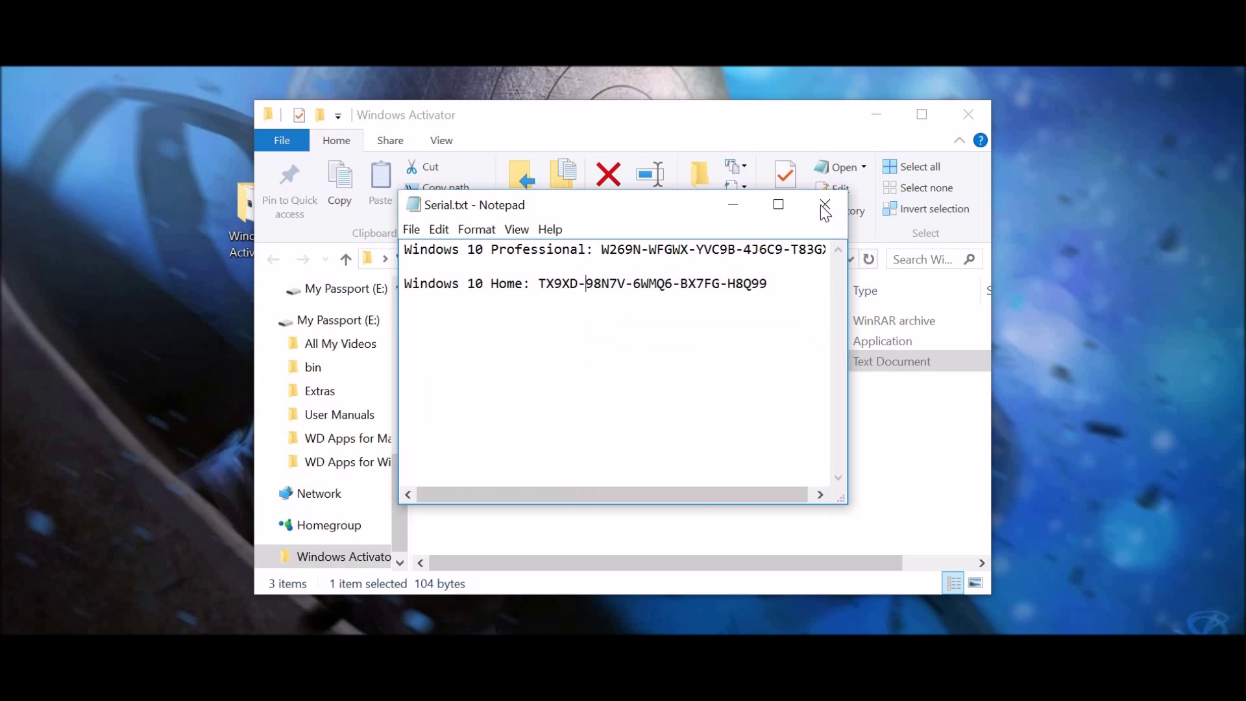
double_click(497, 342)
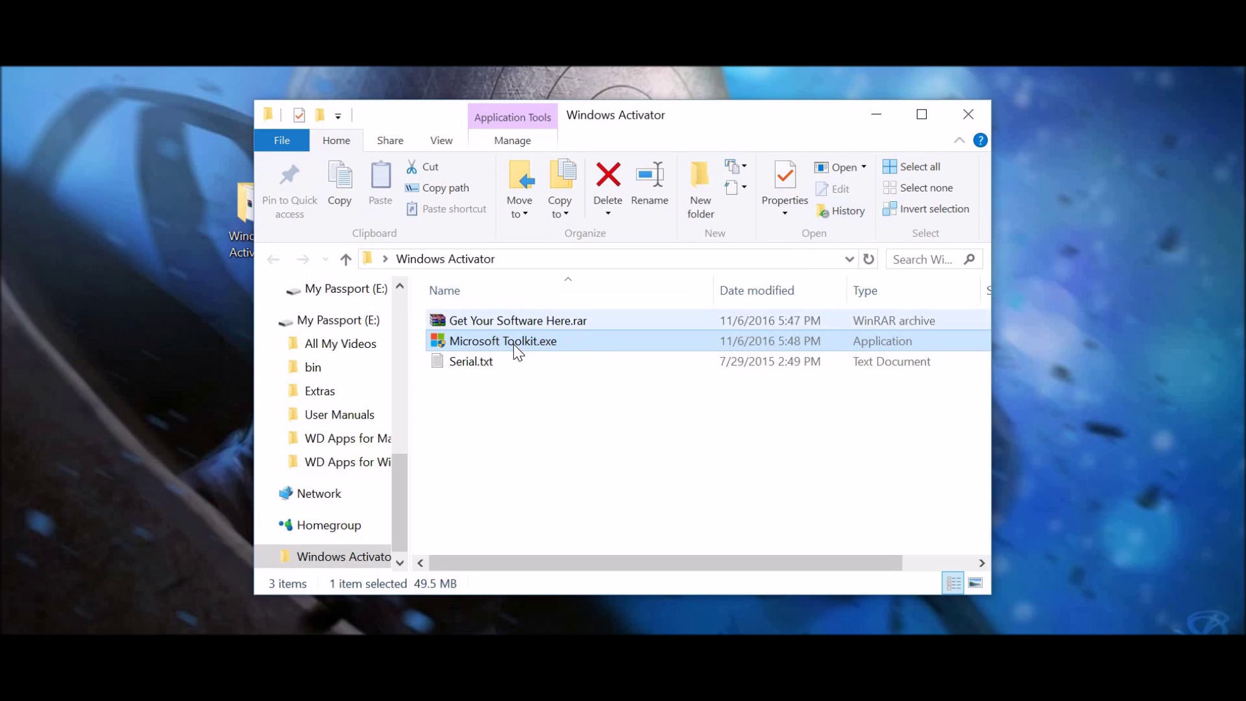
Start Microsoft Toolkit 2.5.3 and load its Windows toolkit.
right_click(513, 344)
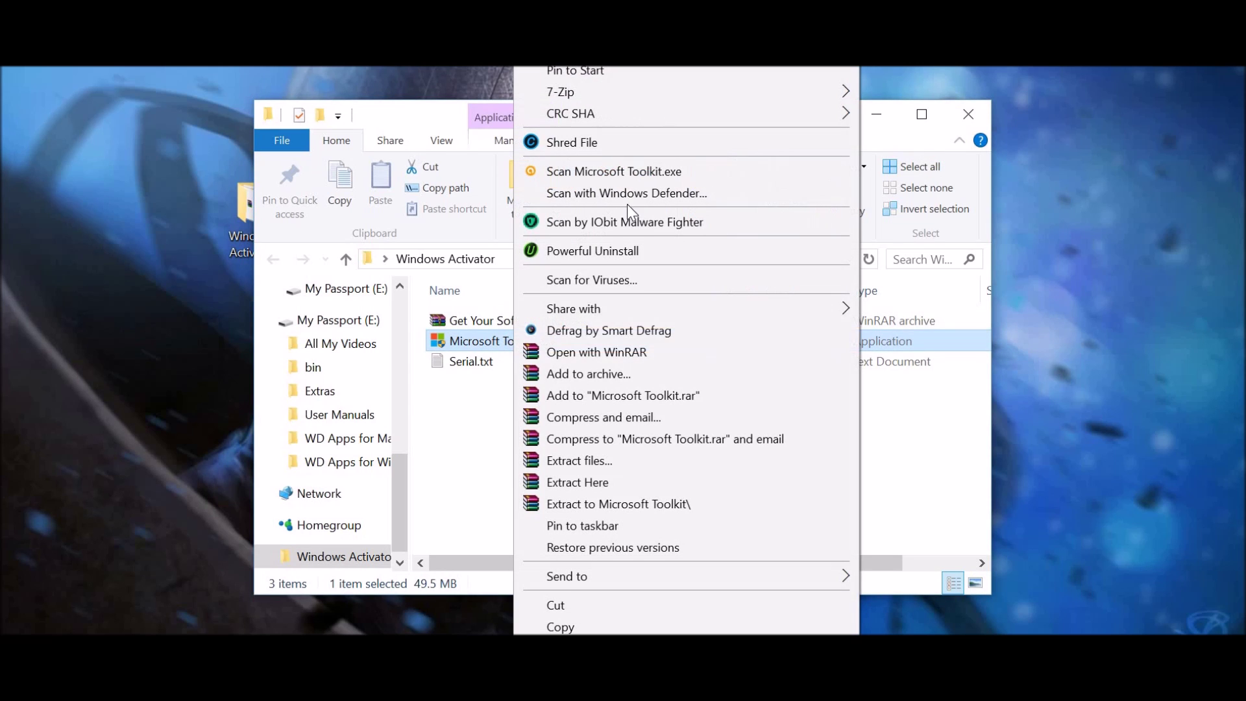
click(723, 218)
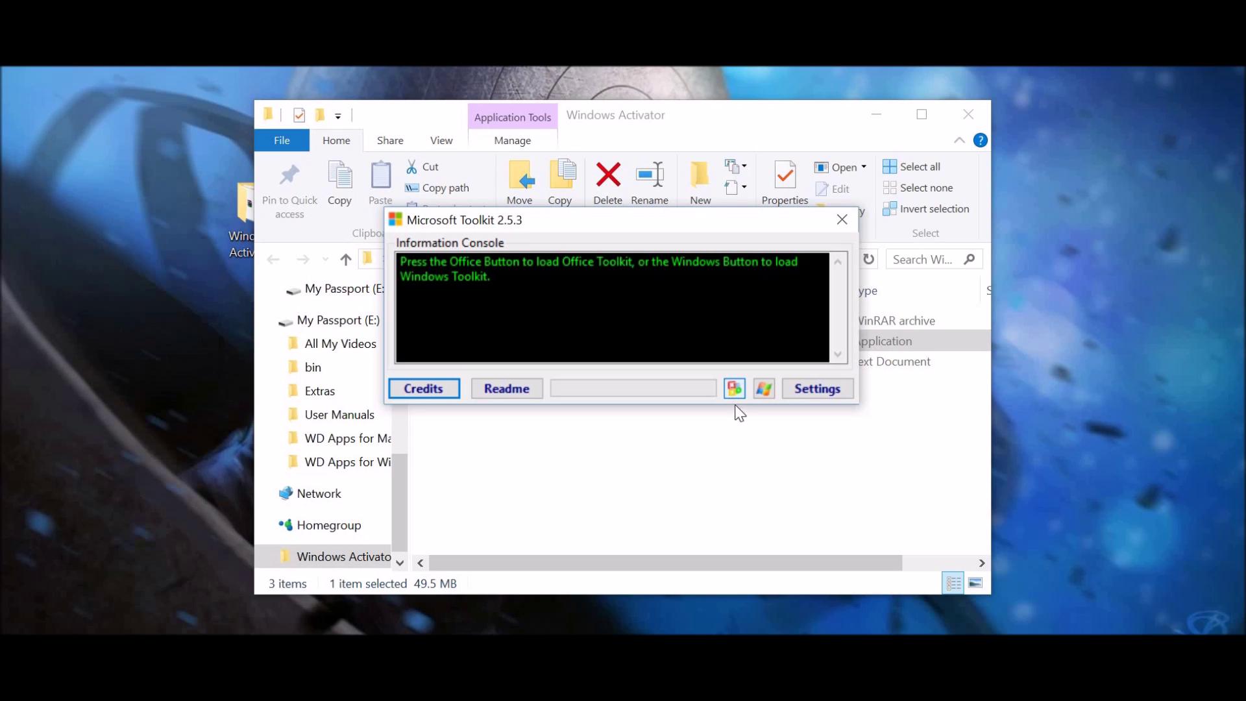
click(764, 389)
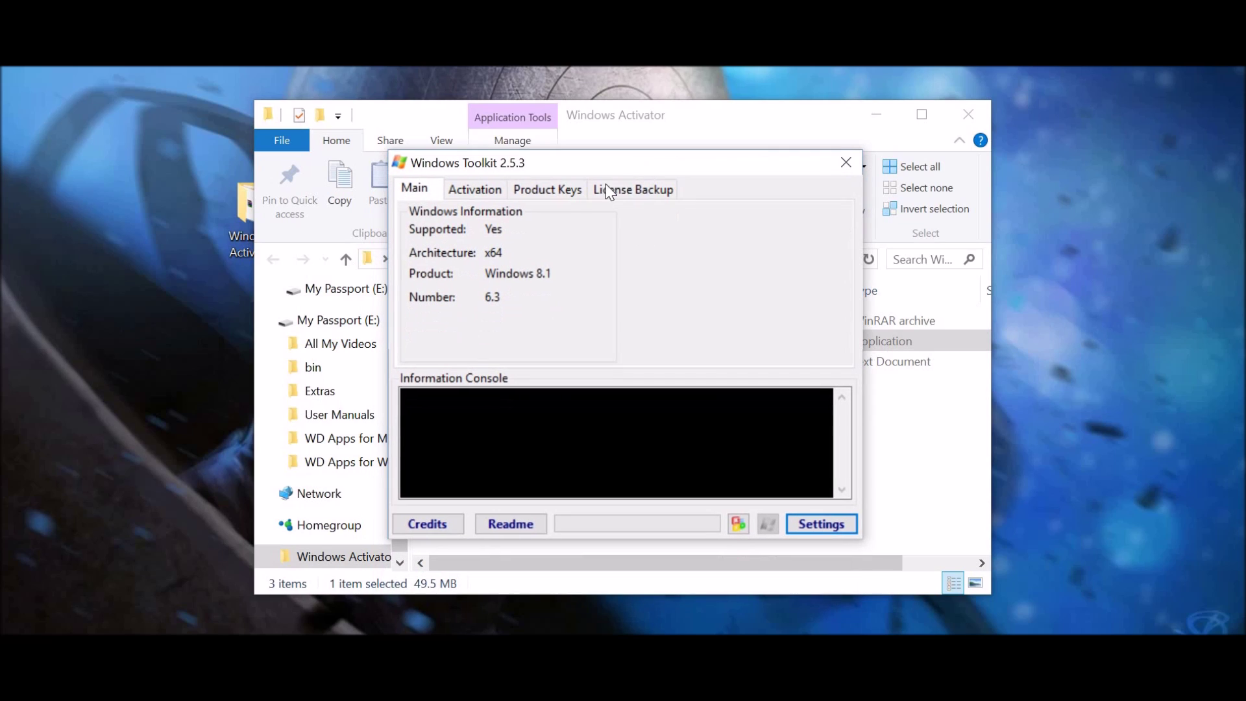
Paste the copied Windows 10 Home key into the custom key box on Product Keys.
click(476, 190)
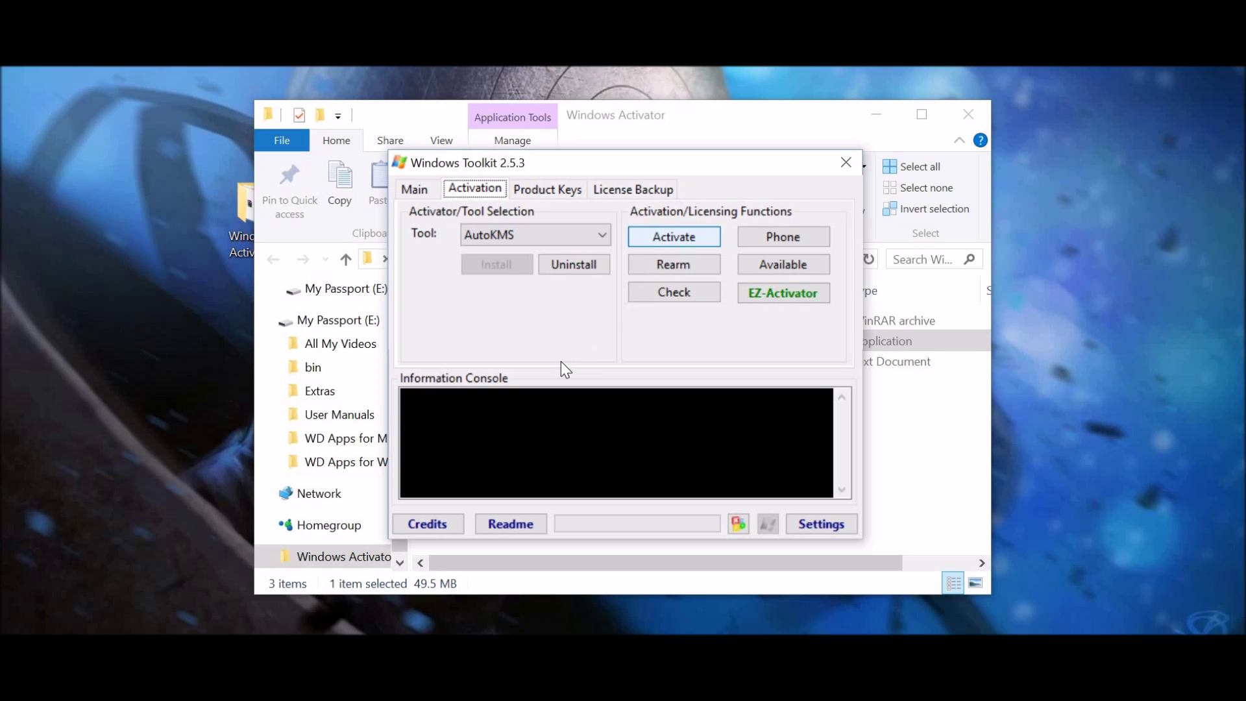
click(547, 193)
click(633, 320)
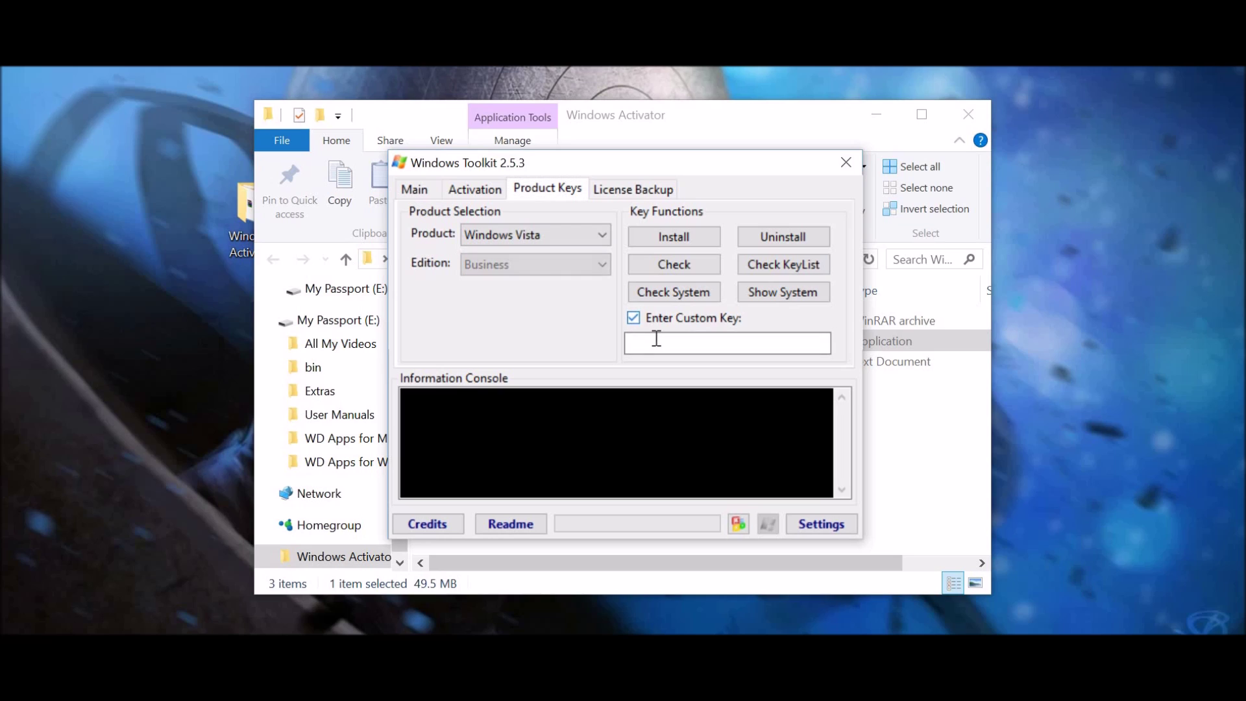
right_click(664, 342)
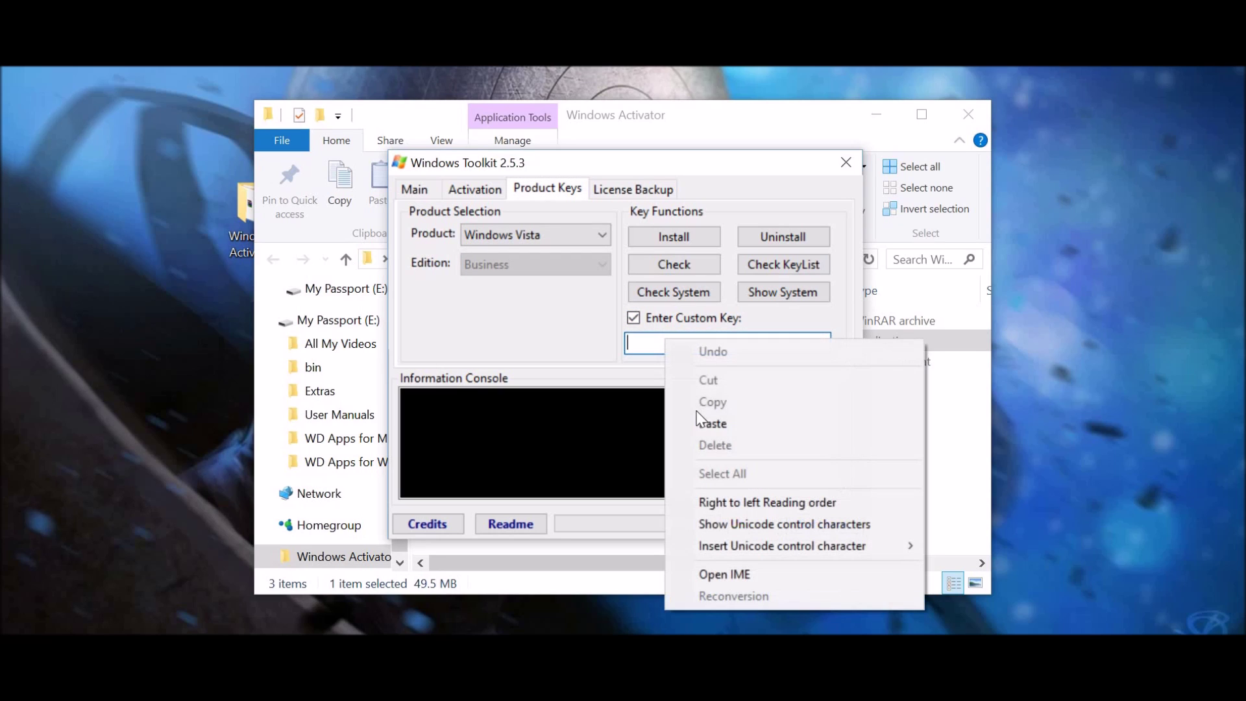
click(680, 422)
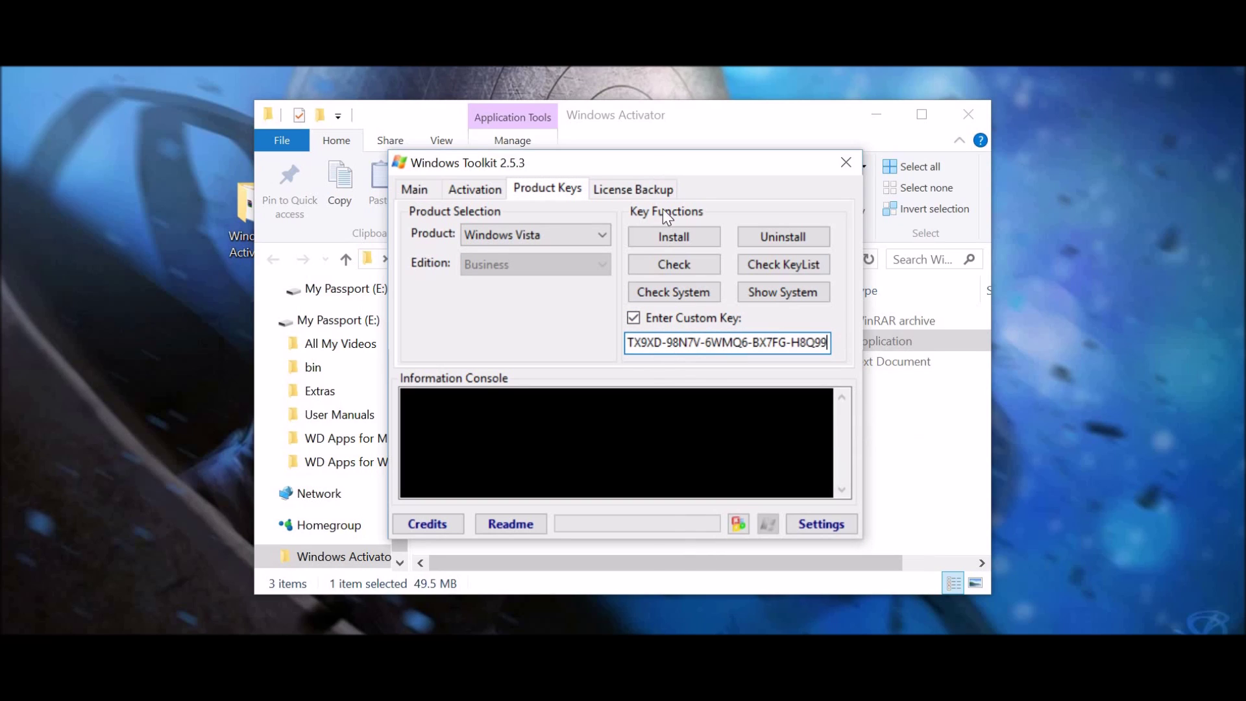
Install the custom Windows 10 Home product key.
drag(658, 169, 683, 135)
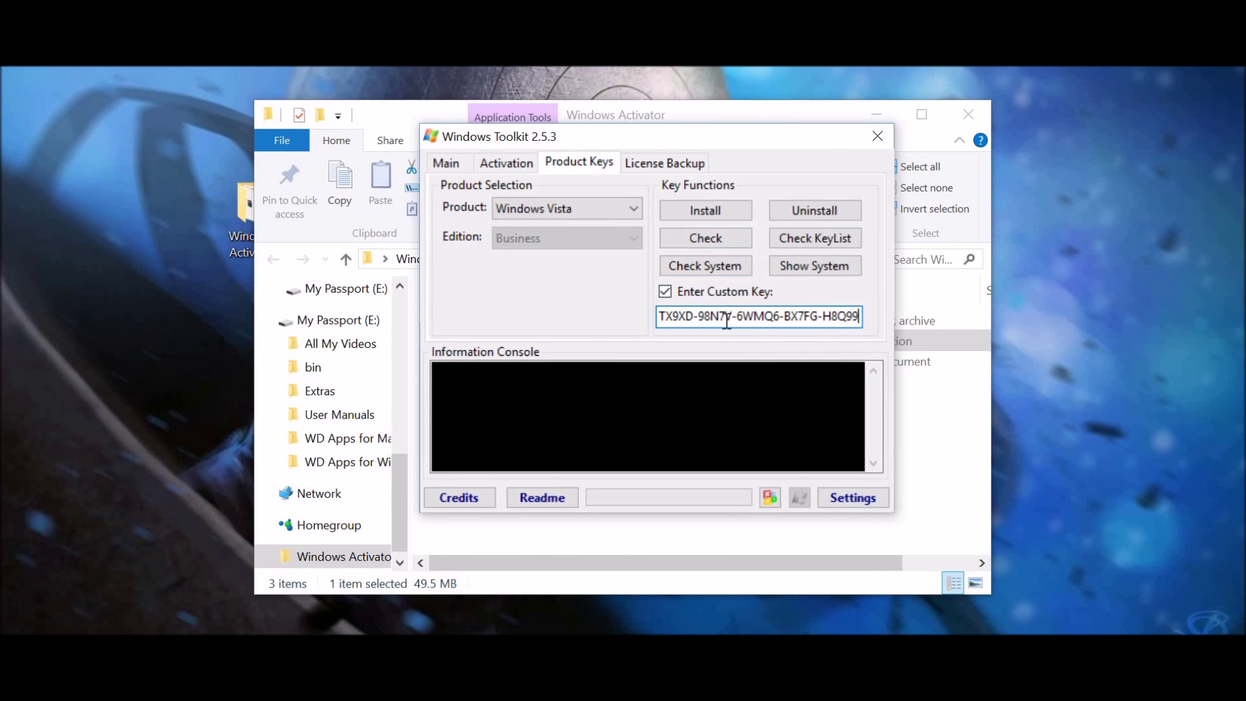
click(697, 213)
click(573, 167)
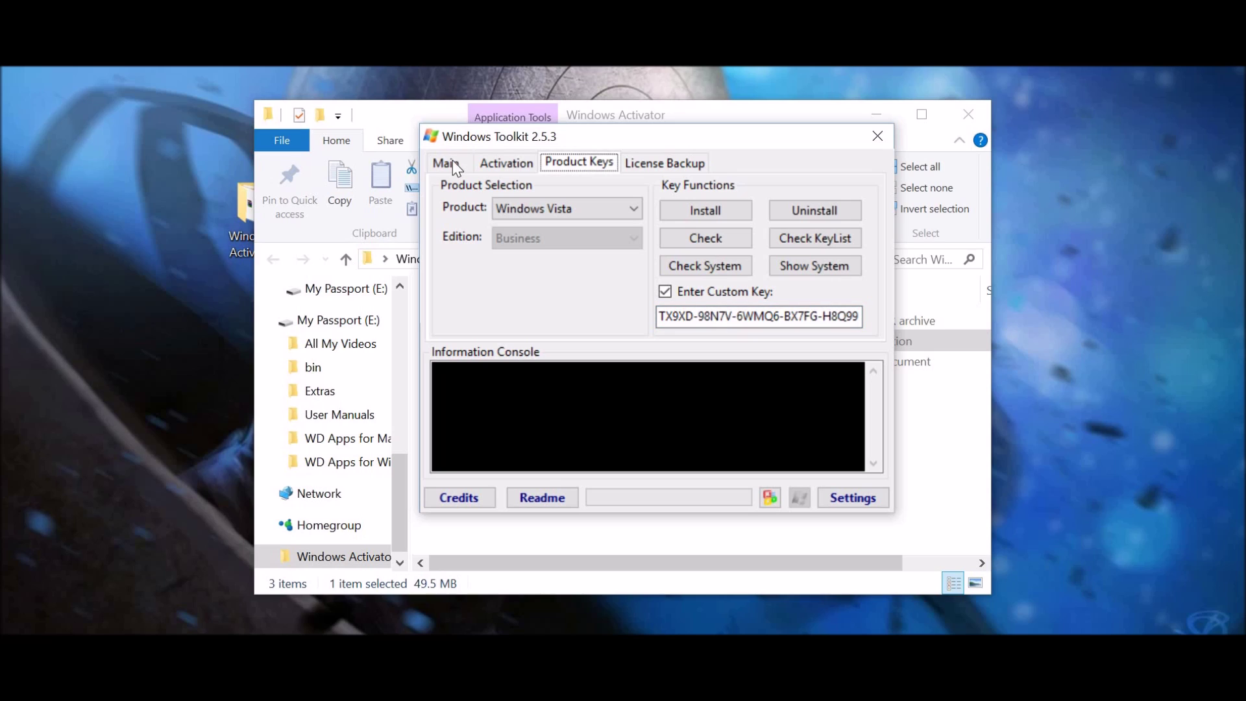
Review the Activation and Product Keys tabs, then close Windows Toolkit.
click(504, 161)
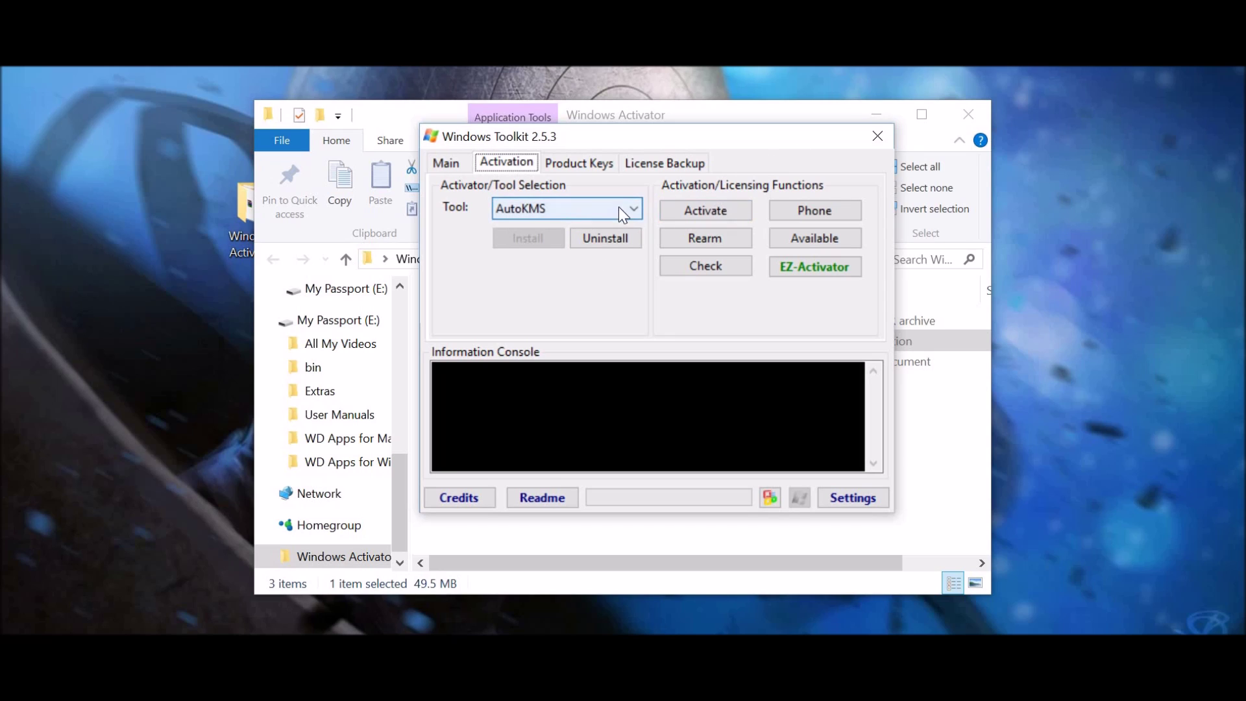
click(584, 166)
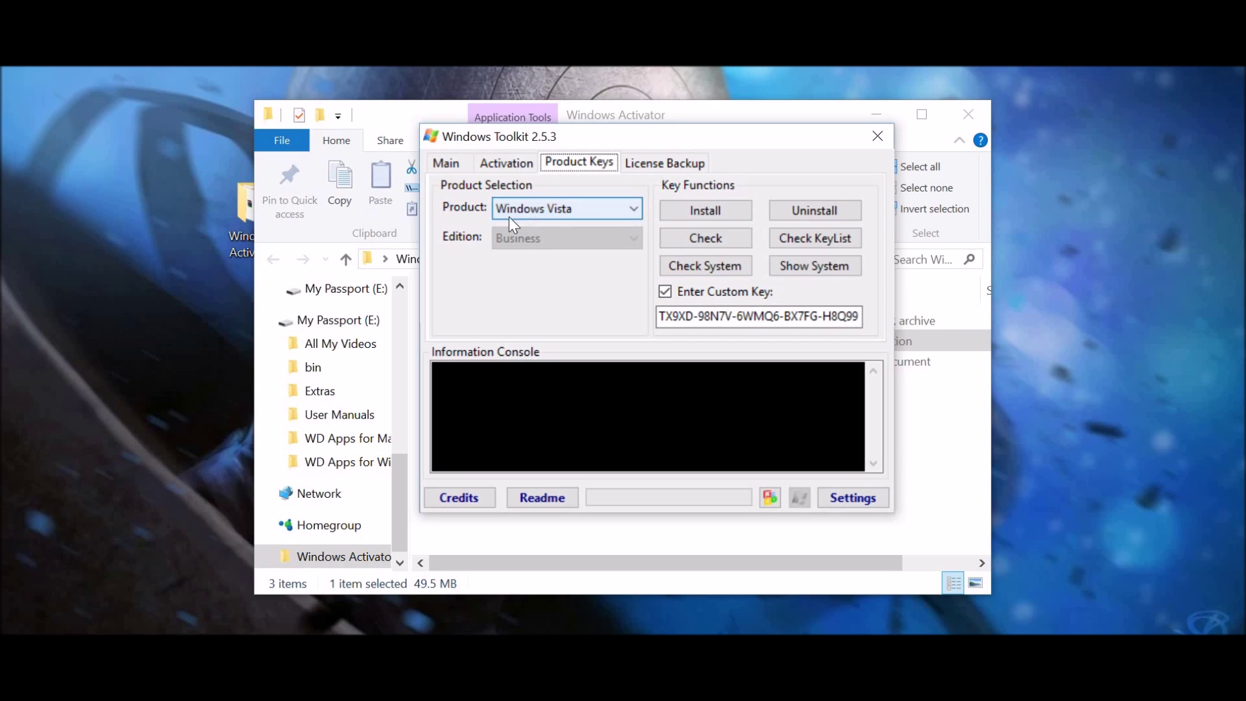
click(522, 161)
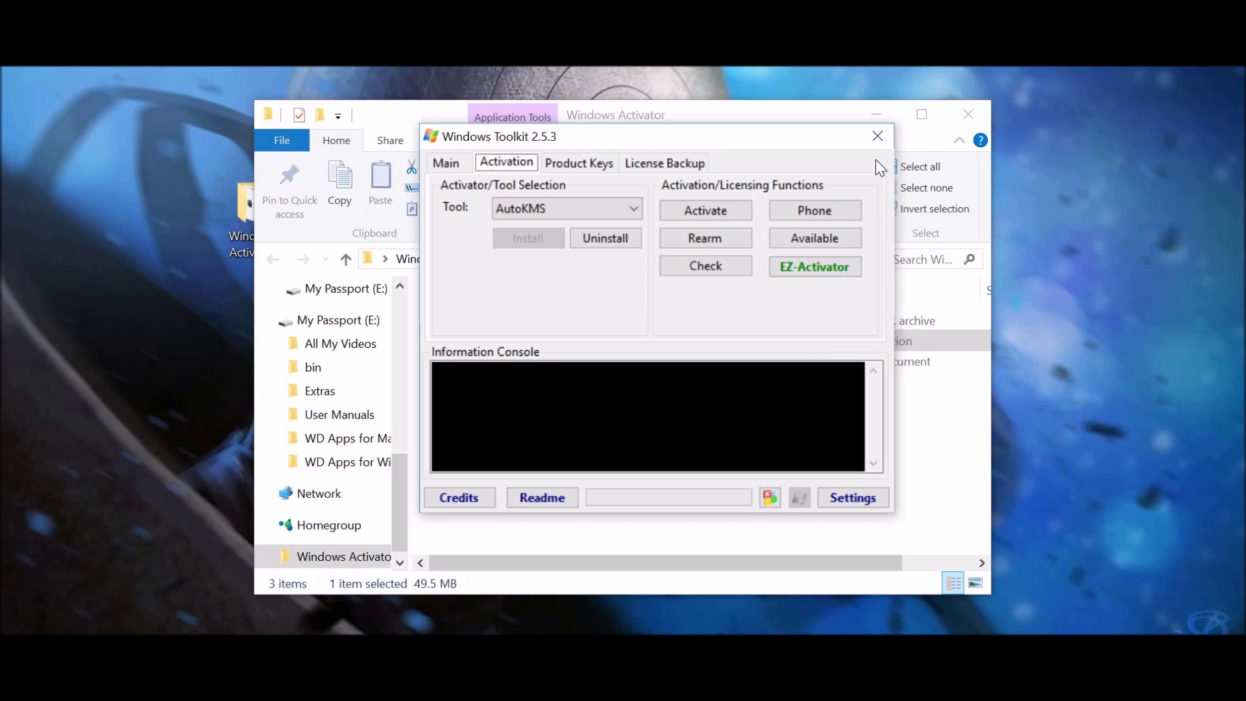
click(876, 138)
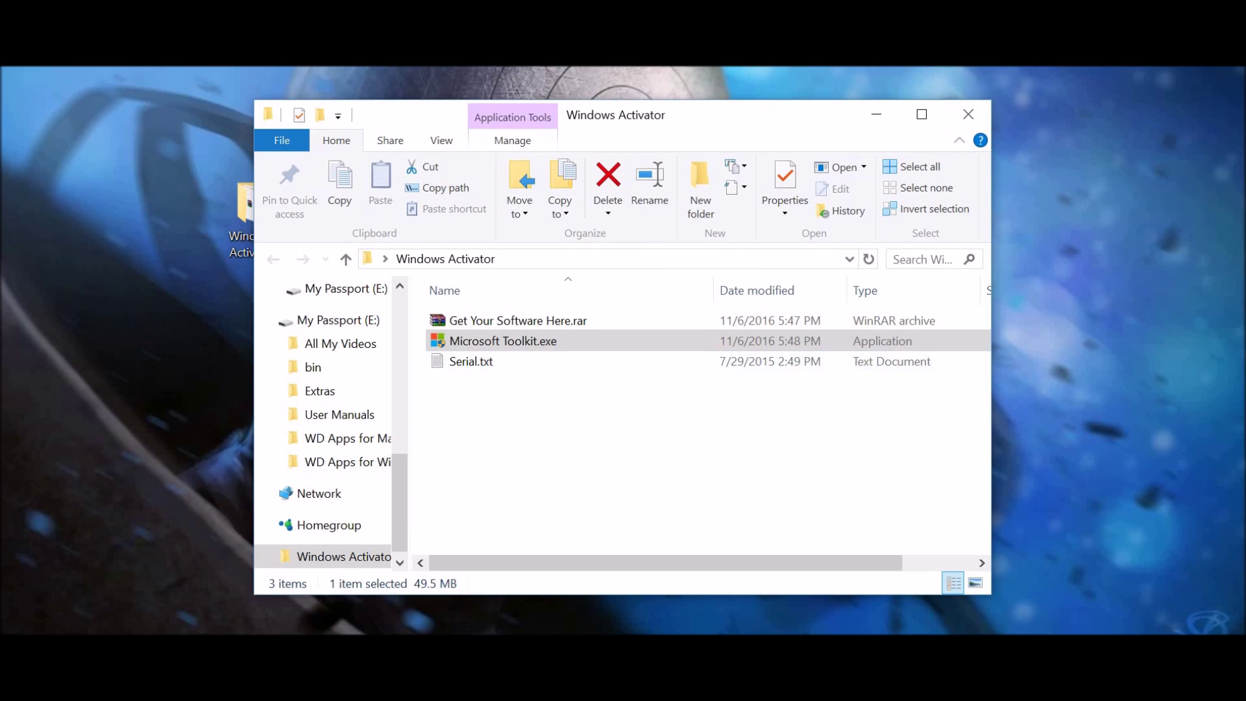
Search 'activat' to confirm Windows 10 Home is activated, then close the Windows Activator window.
key(super)
text(activat)
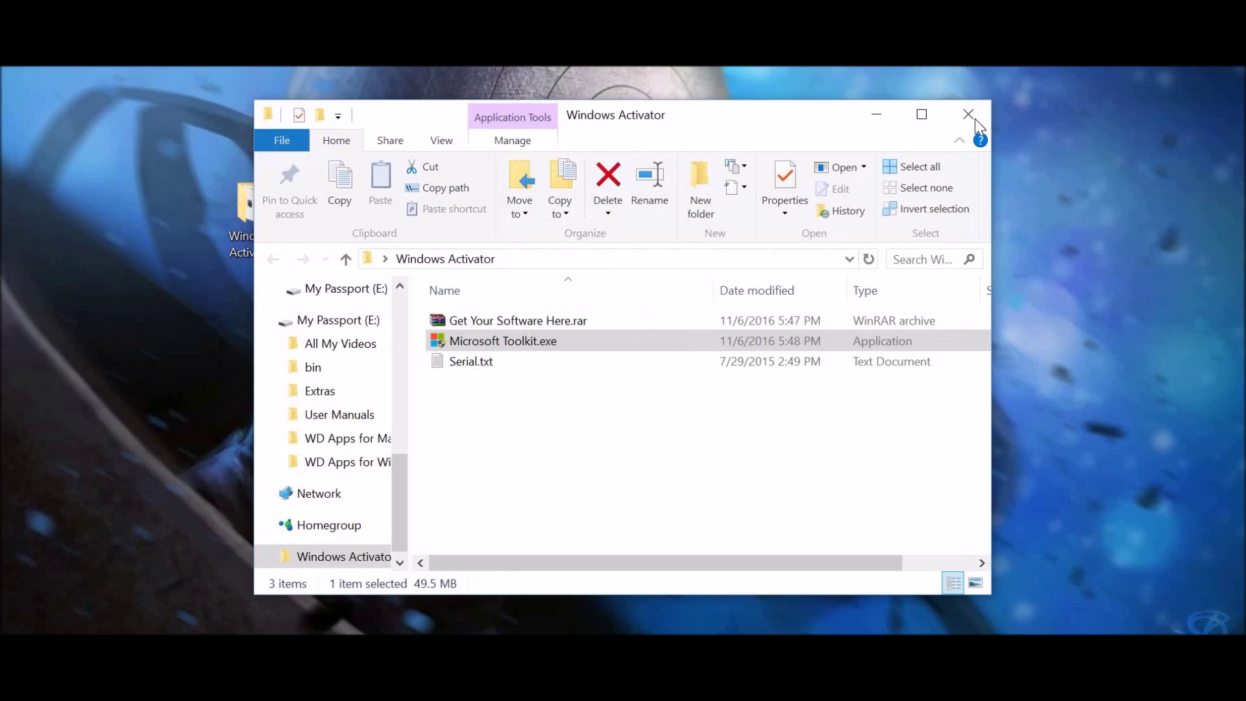
click(973, 118)
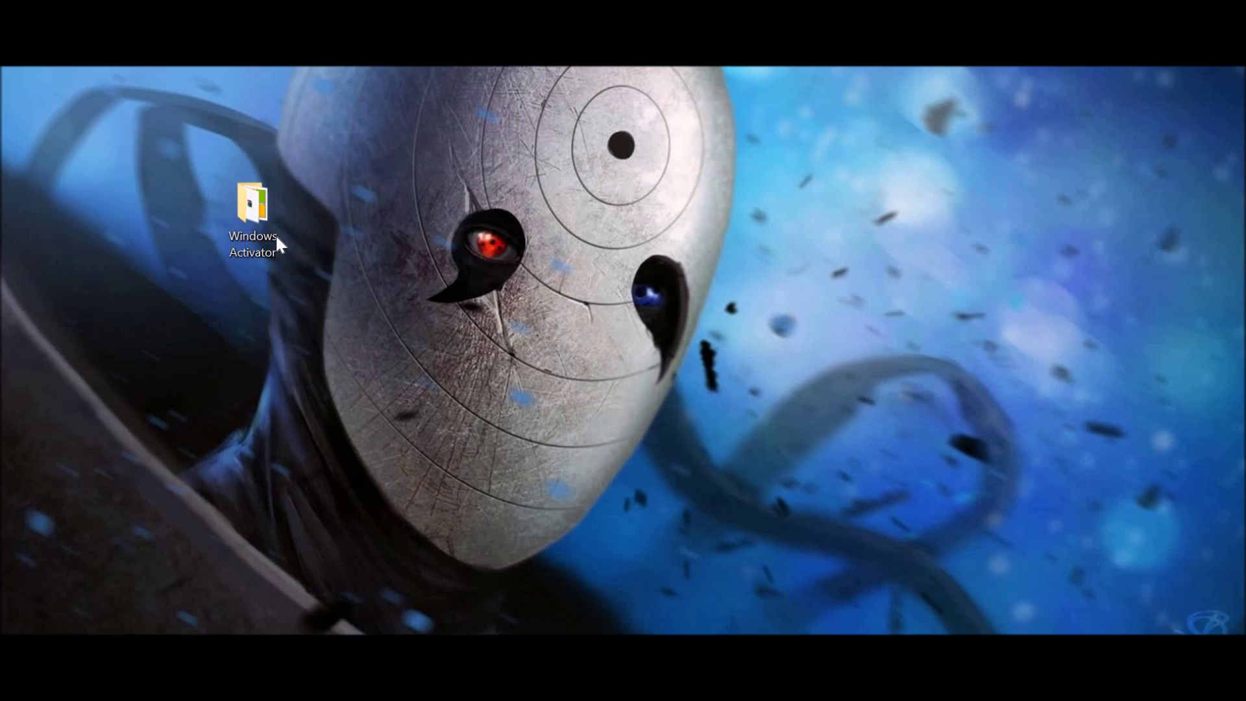
Drag the Windows Activator folder icon to the centre of the desktop.
drag(252, 217, 627, 217)
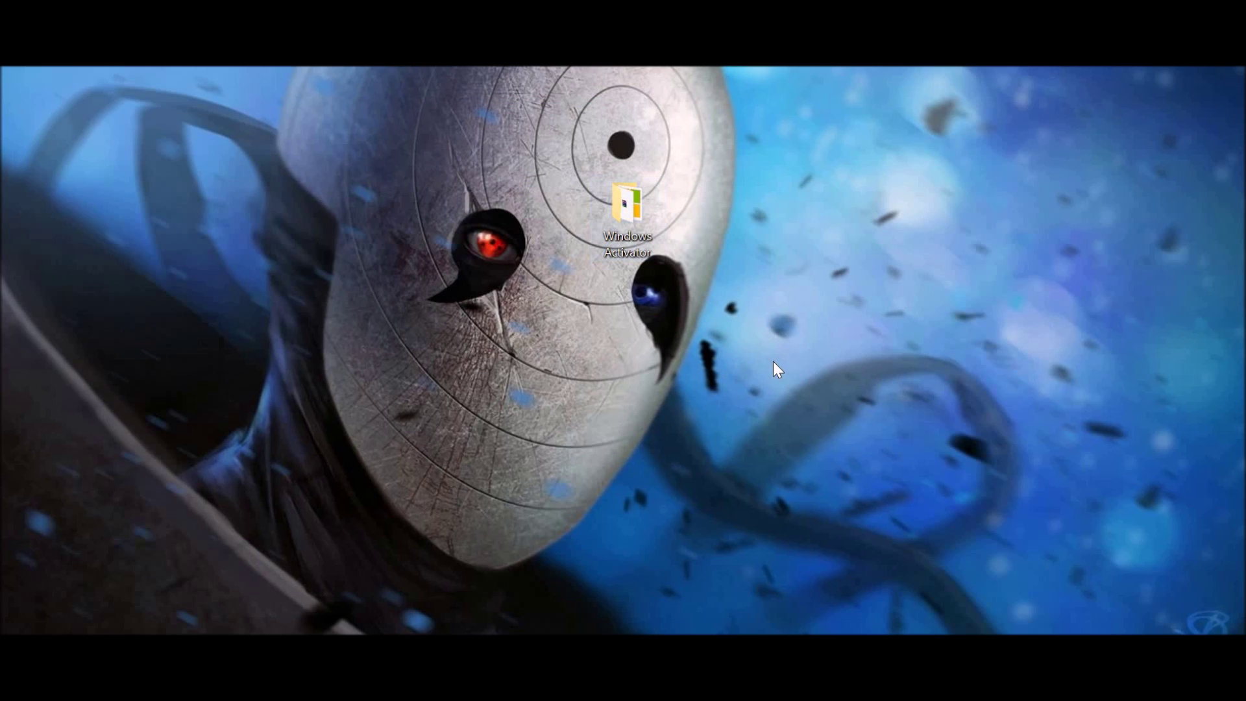